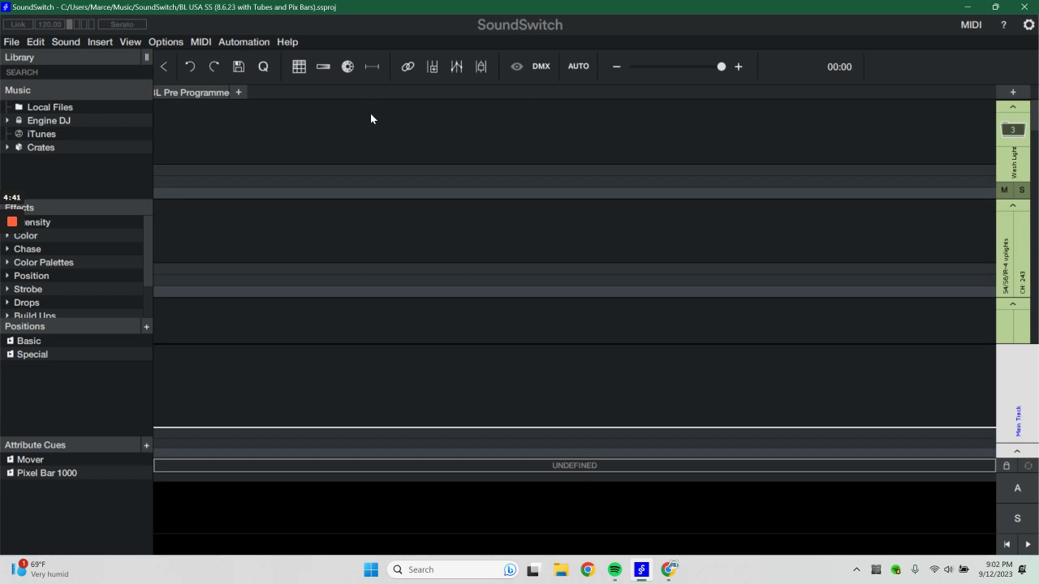
Start playback and expand the Wash Light folder to show the second Wash Light track
key(space)
click(1013, 132)
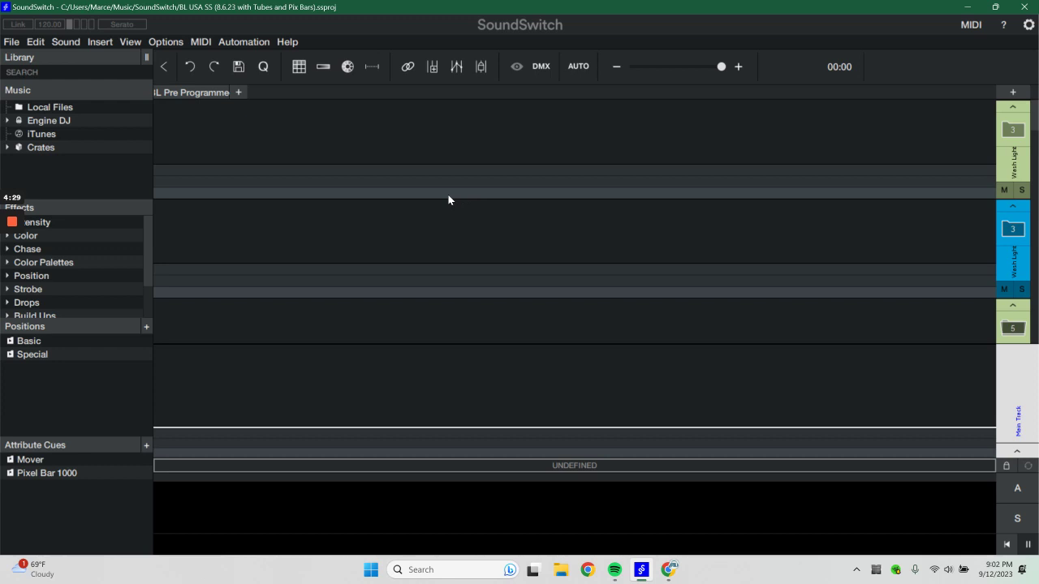
Find the Chauvet Mini Kinta fixture in the Fixture Library by searching 'chauv' and 'mini kint'
click(1013, 92)
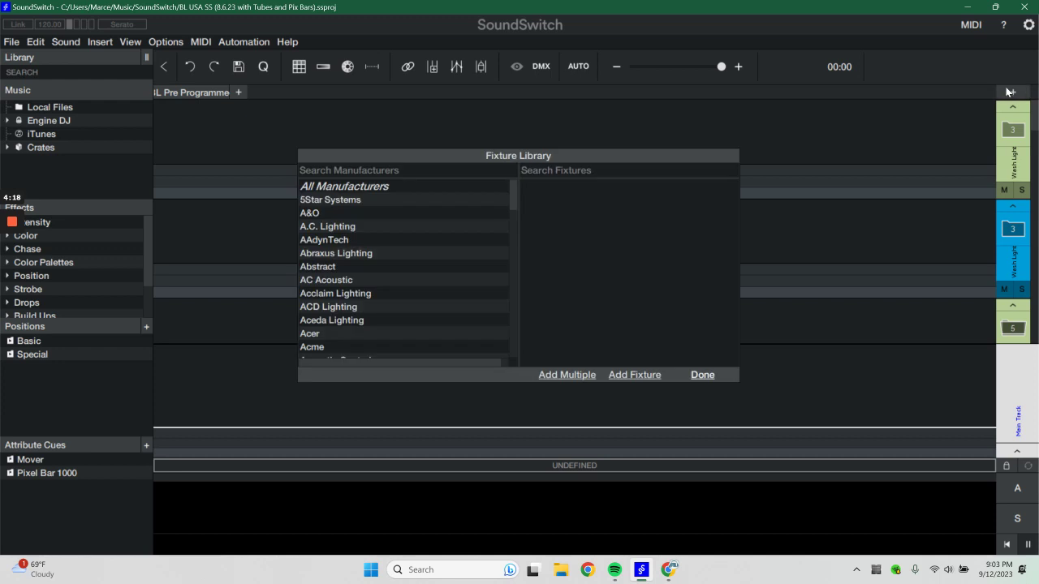
click(414, 170)
text(chauv)
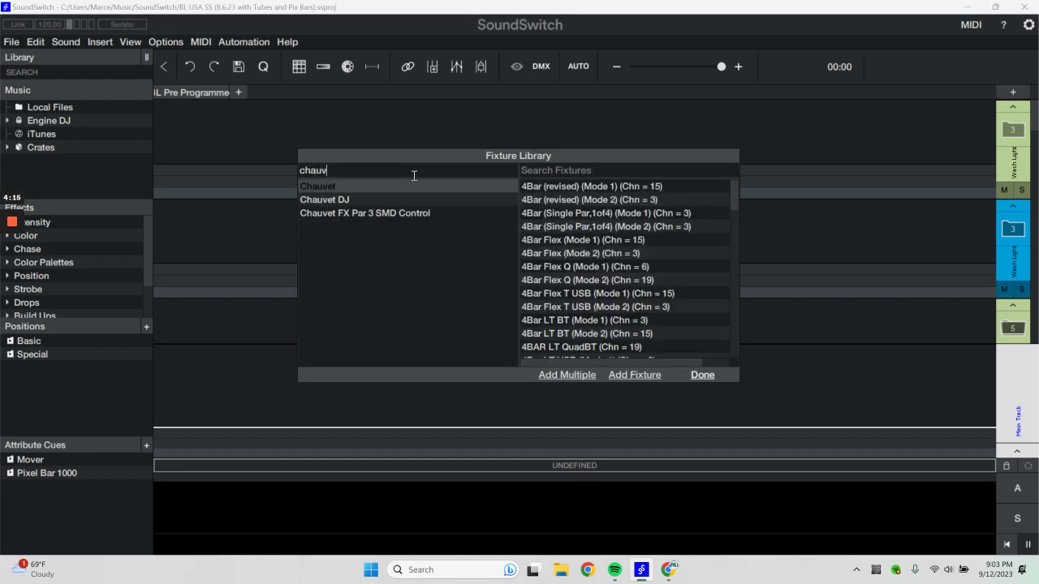
click(380, 200)
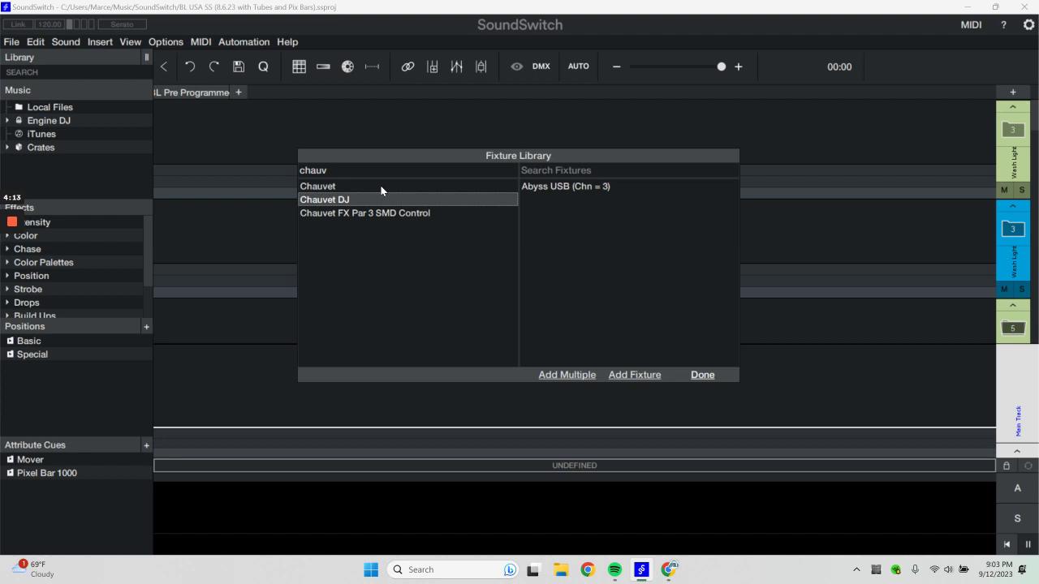
click(381, 186)
click(570, 172)
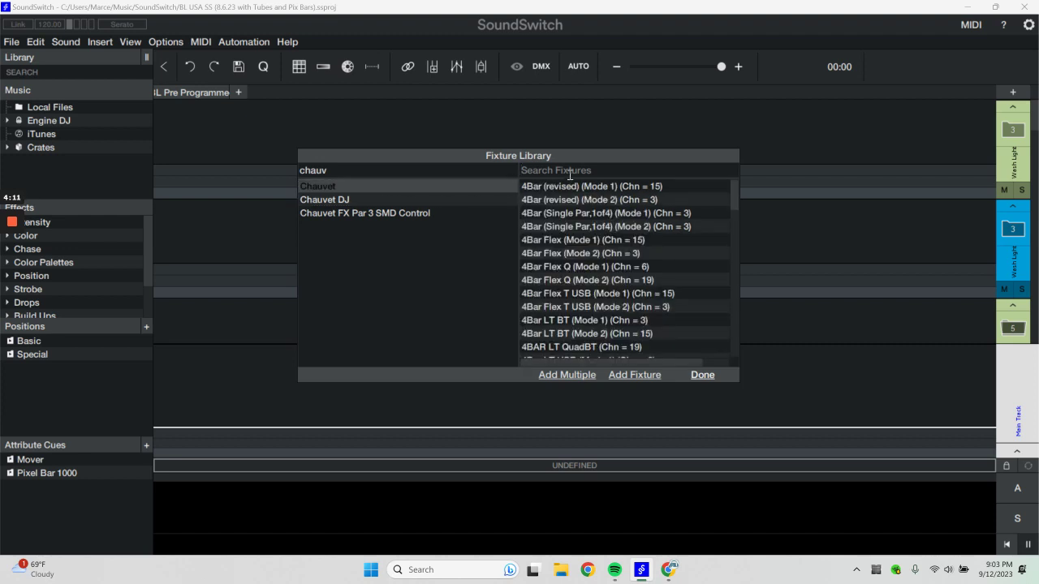
text(mini kint)
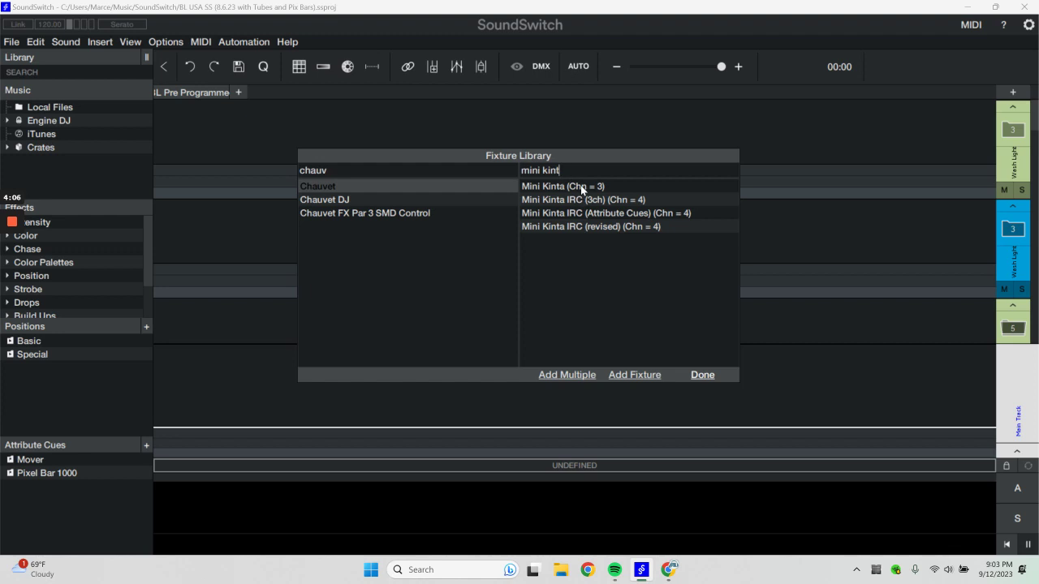
drag(576, 187, 637, 208)
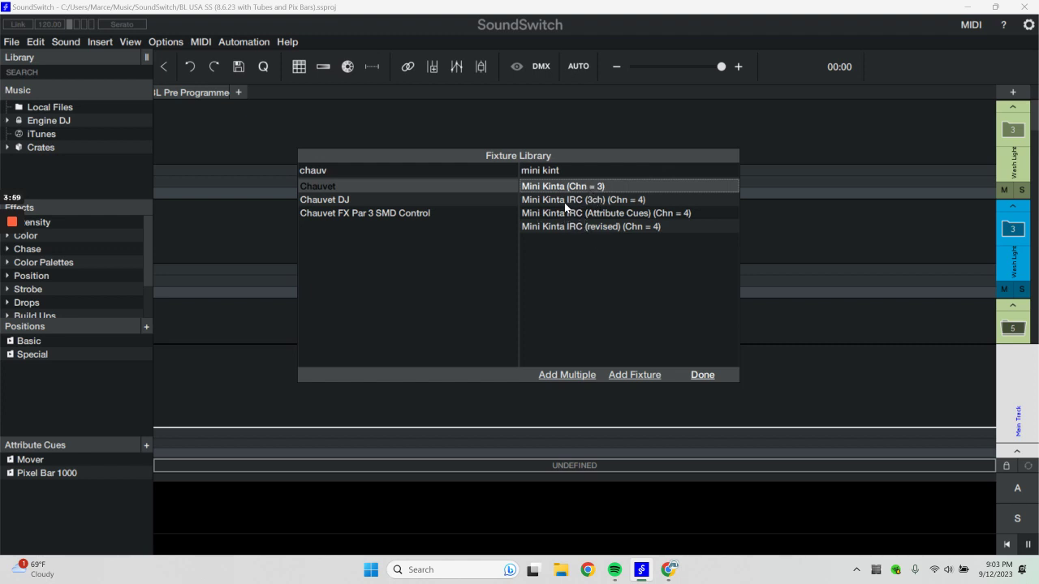
key(Down)
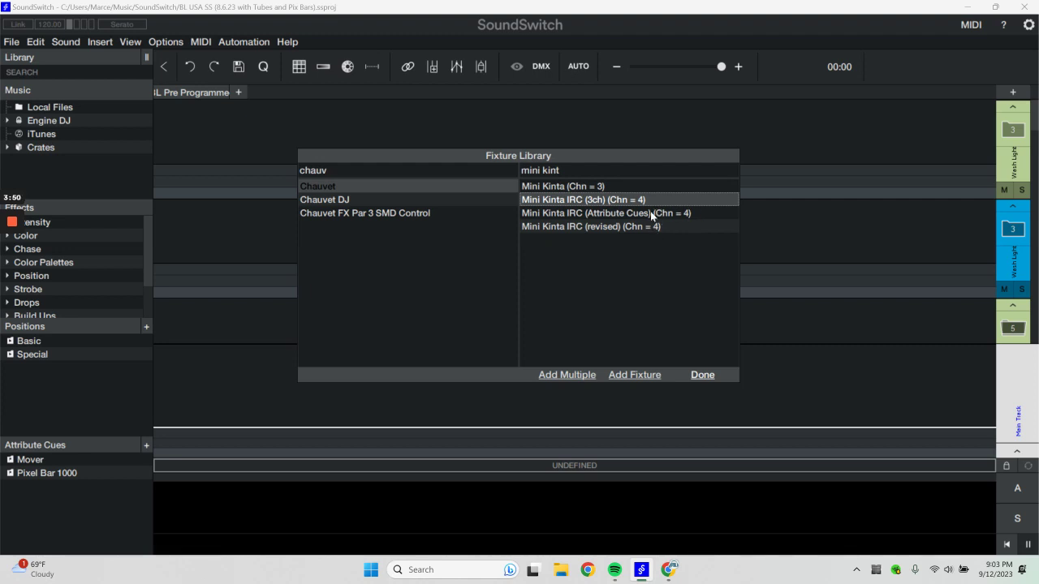
Add Mini Kinta (Chn = 3) to both Wash Light tracks and close the library
click(546, 188)
drag(546, 190, 918, 145)
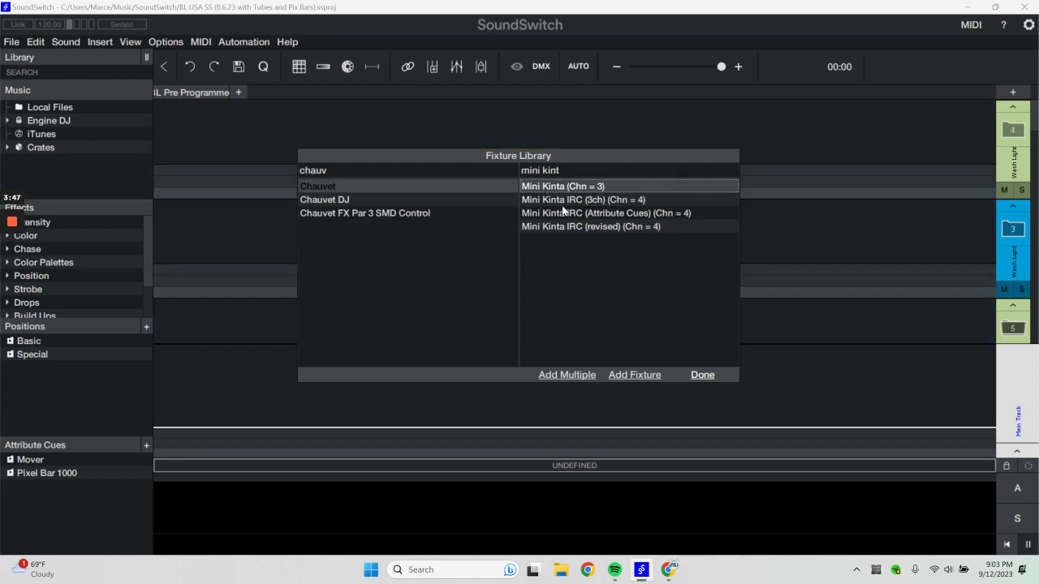
drag(568, 190, 885, 213)
click(703, 376)
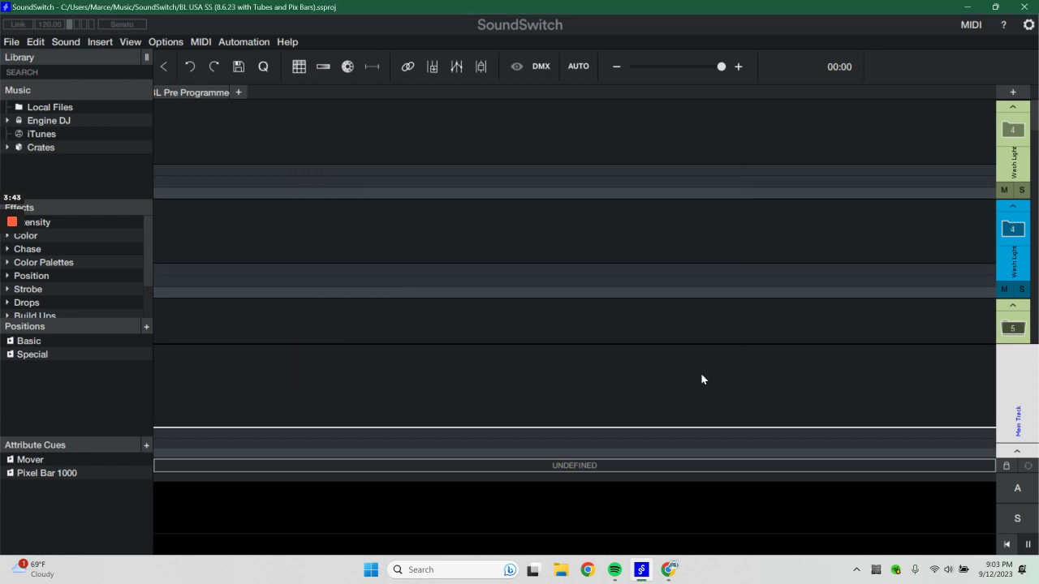
In the DMX address map, move both Mini Kinta fixtures to adjacent channels around 300–305
click(539, 66)
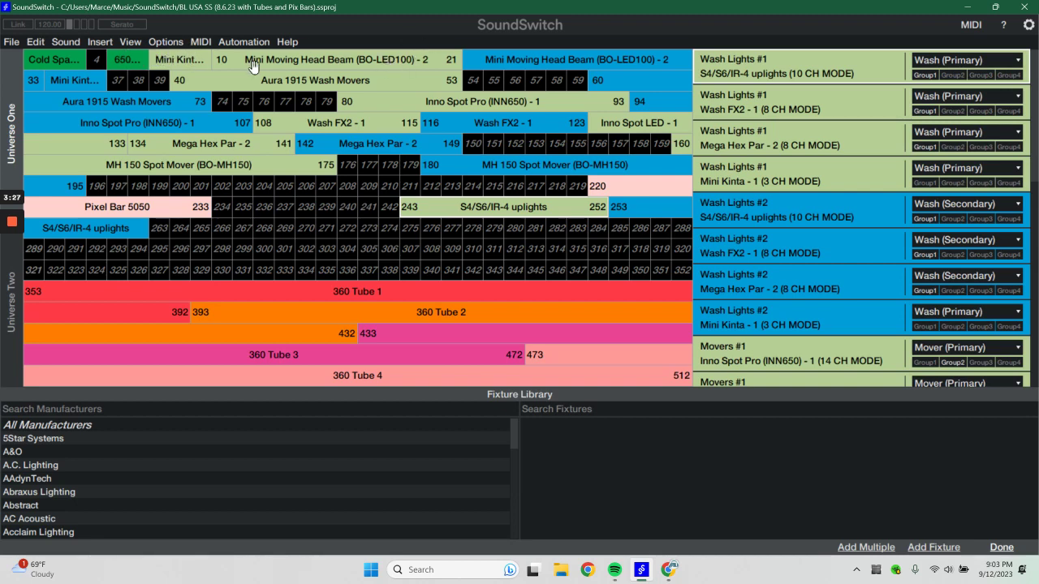
click(185, 57)
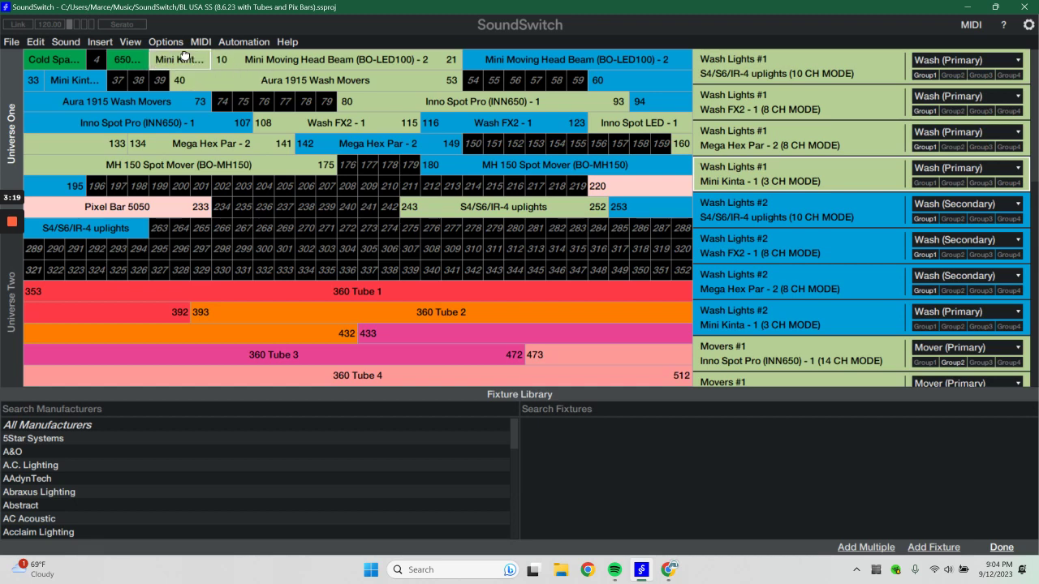
mouse_move(74, 80)
mouse_down()
mouse_move(308, 165)
mouse_move(321, 235)
mouse_move(403, 241)
mouse_move(370, 242)
mouse_up()
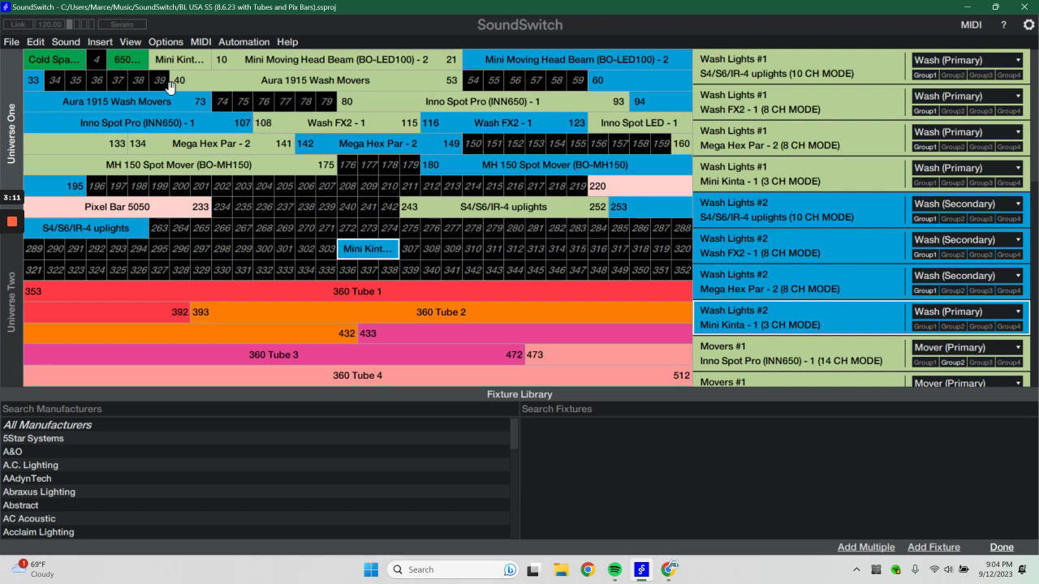
drag(179, 60, 321, 248)
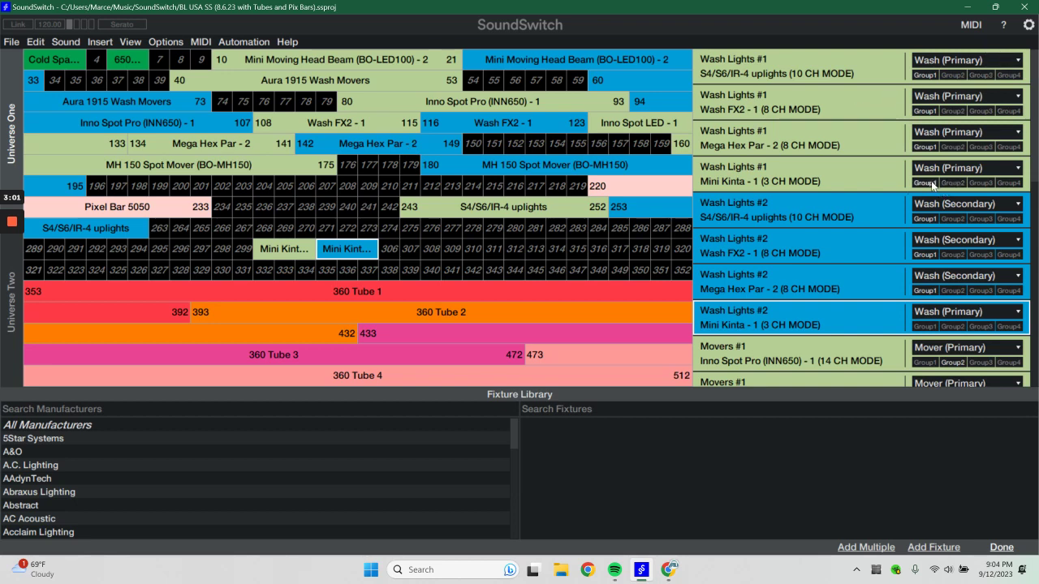
Keep the first Mini Kinta in Group3, set the second to Wash (Secondary), and return to the timeline
click(980, 183)
click(979, 182)
click(948, 312)
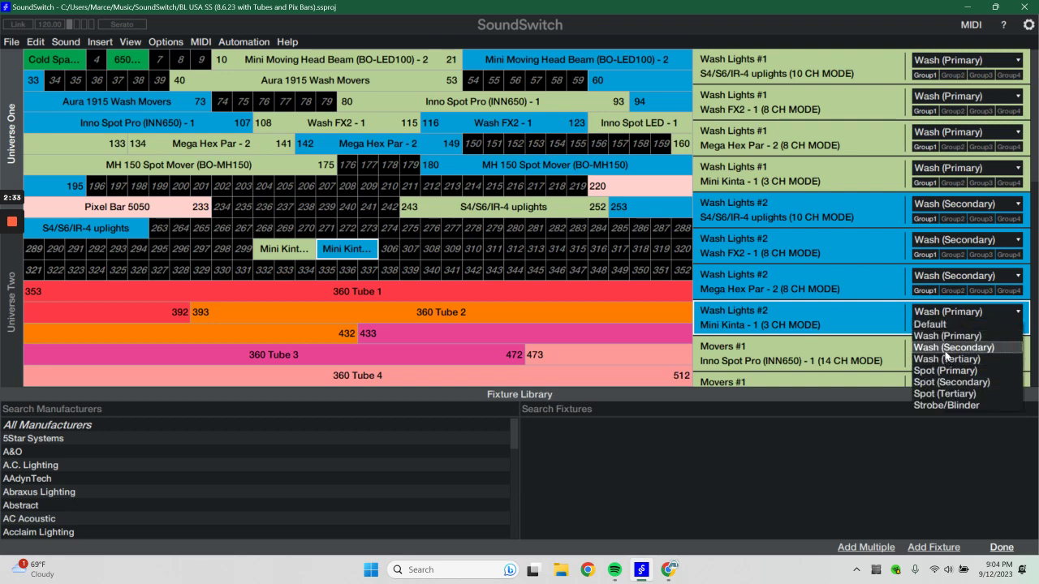
click(946, 350)
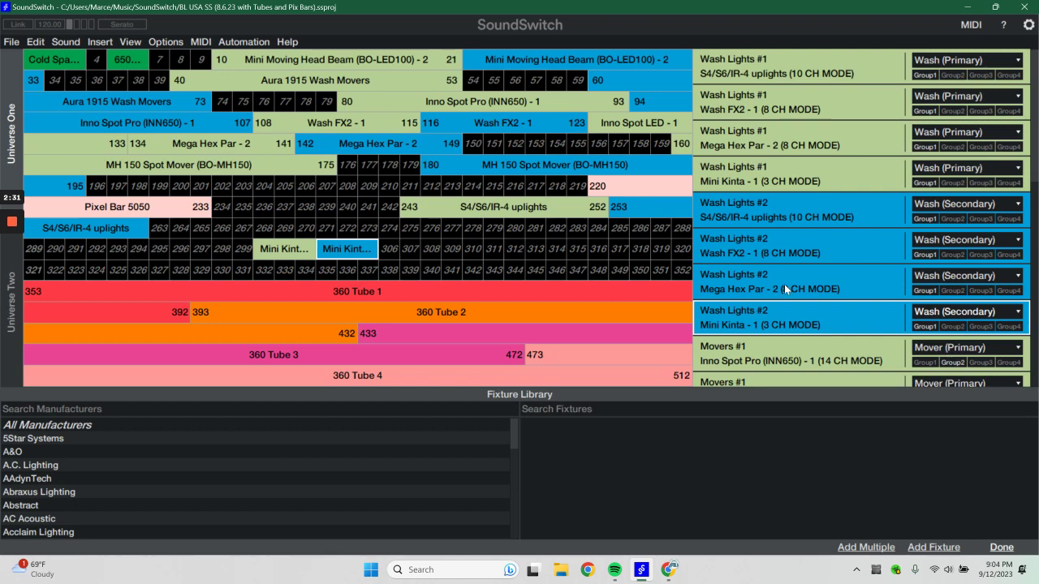
click(1001, 548)
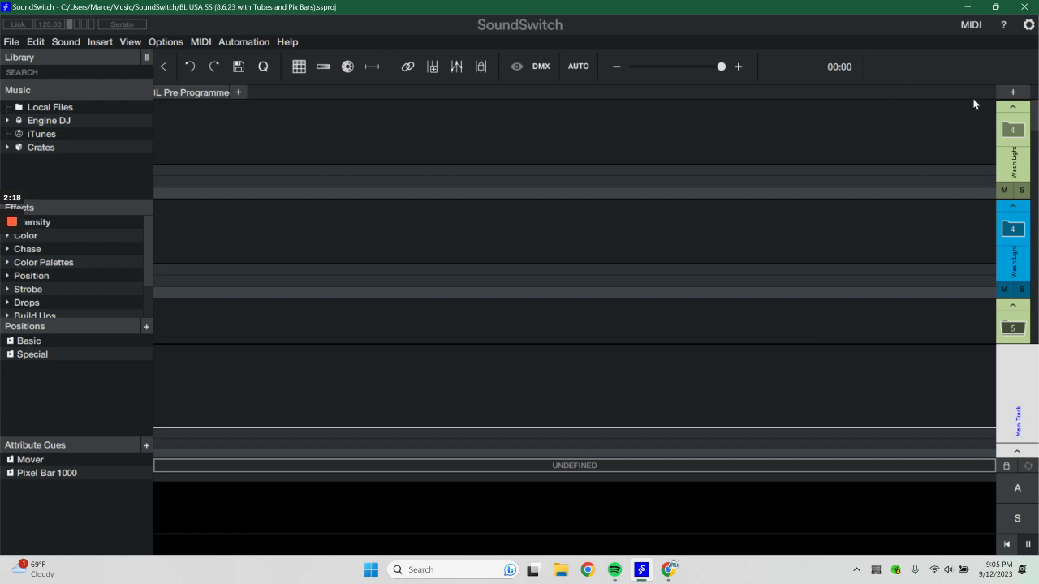
In the Mover 1.Circle cue, enable Motor Rotation at 28 for the Mini Kinta group and apply
click(22, 461)
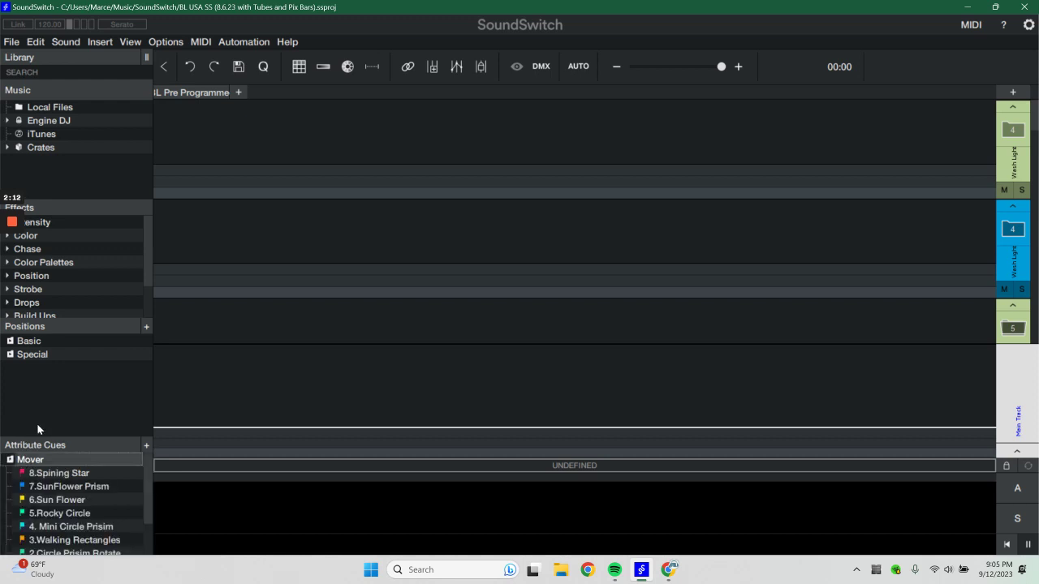
mouse_move(13, 272)
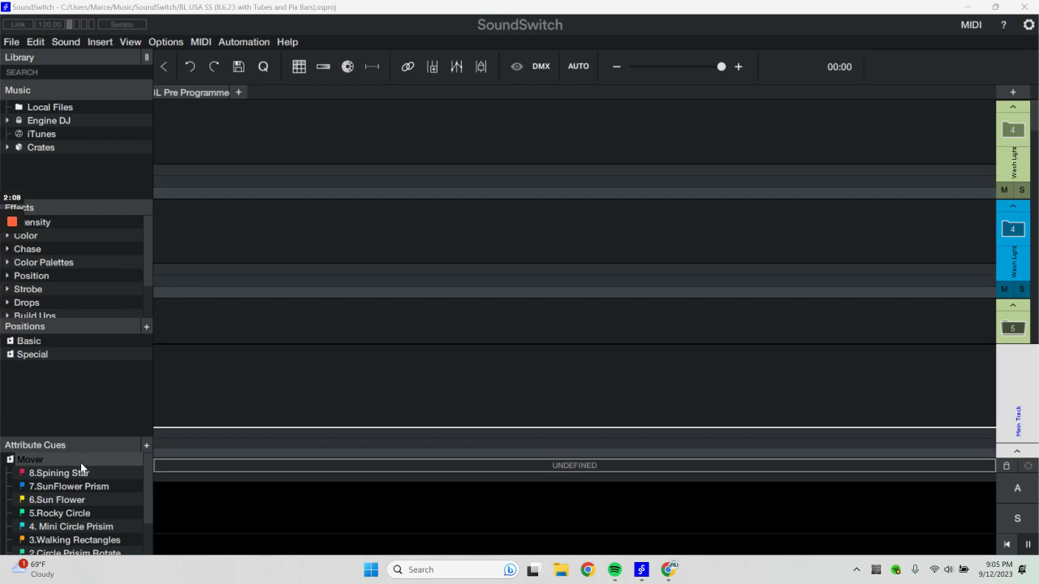
scroll(80, 462, down, 1)
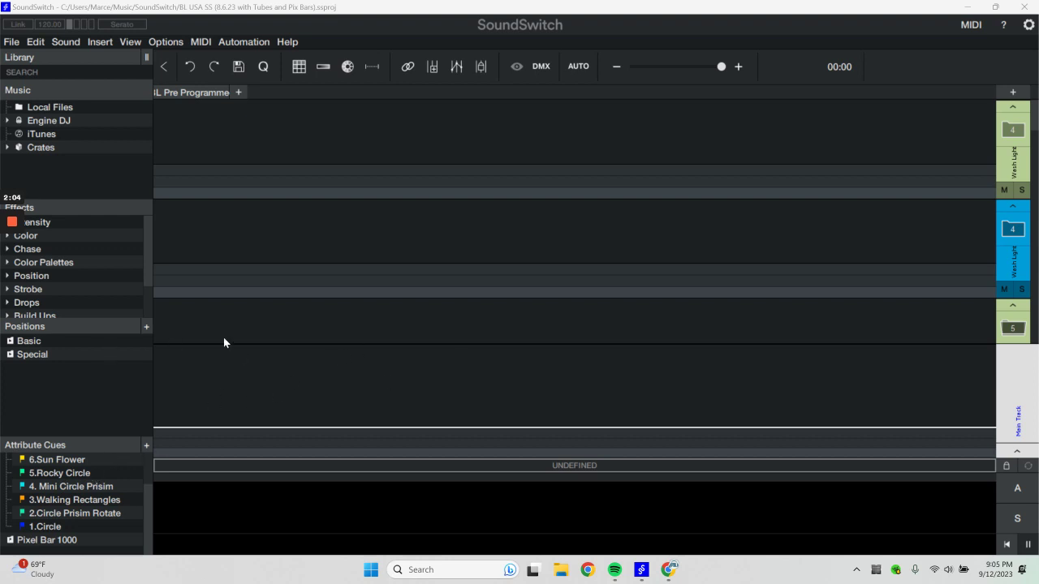
double_click(42, 528)
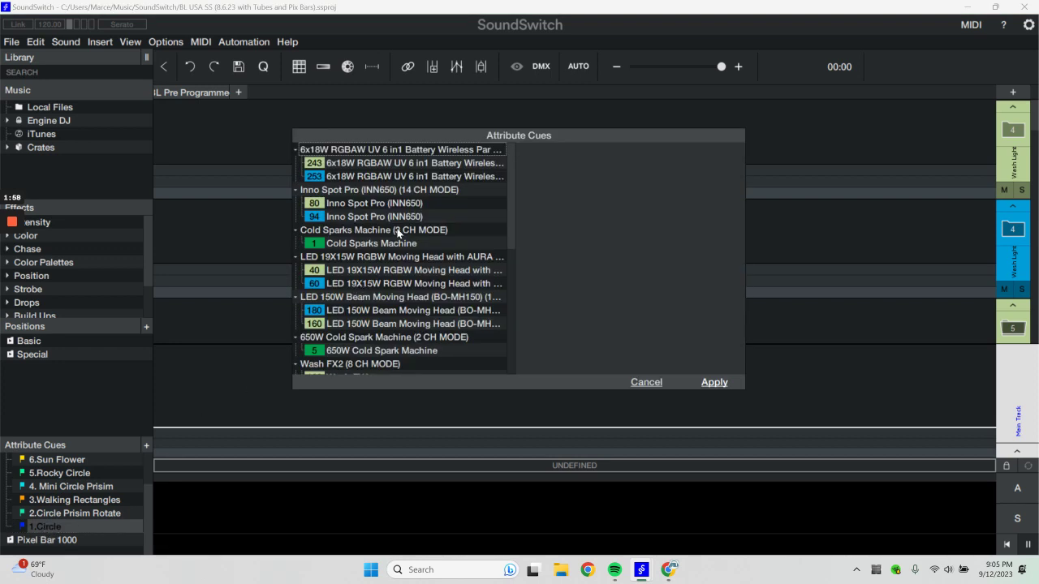
scroll(453, 251, down, 10)
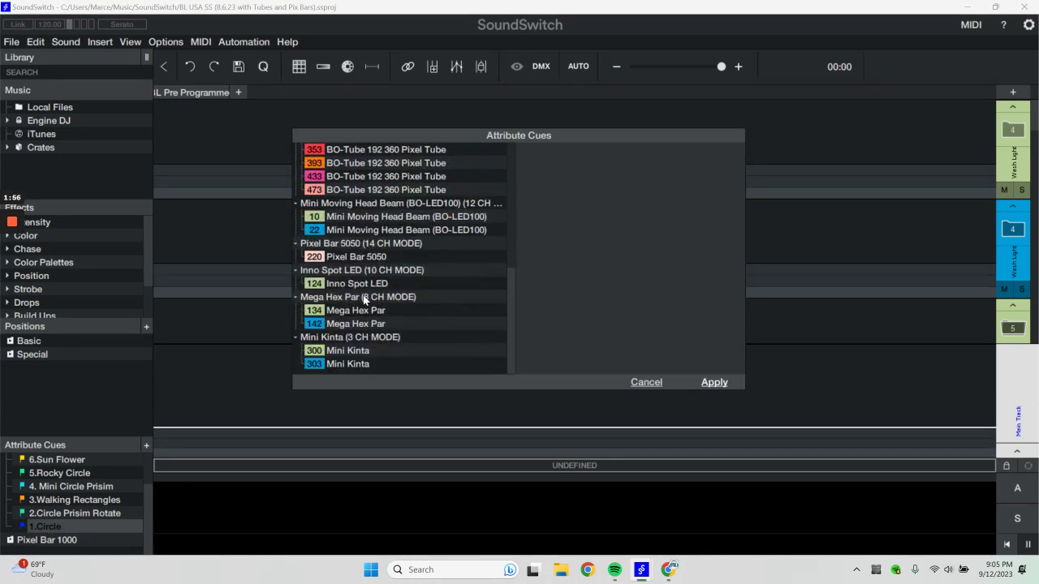
click(335, 339)
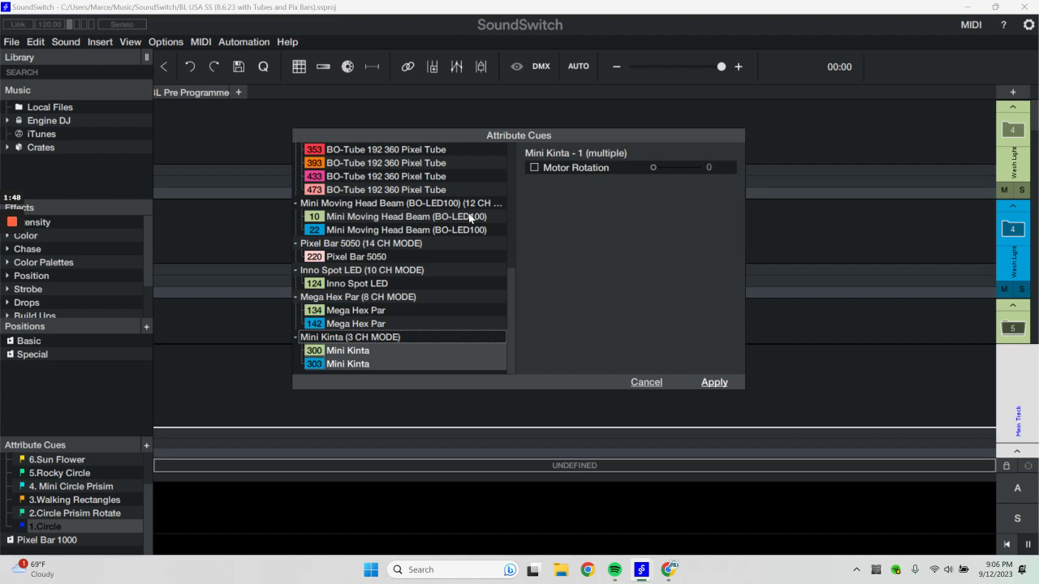
click(535, 167)
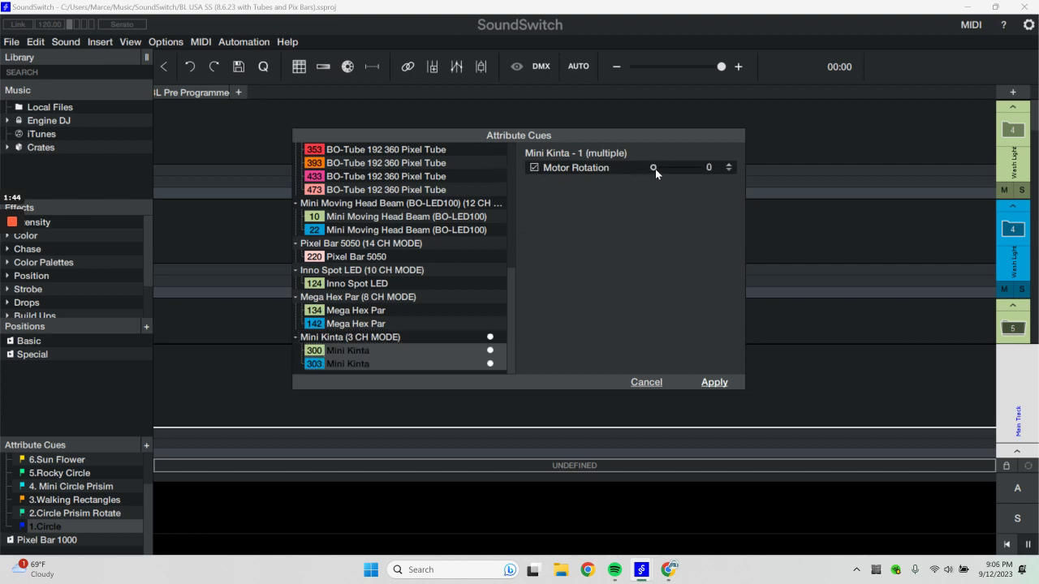
drag(655, 169, 660, 170)
click(706, 383)
Enable Motor Rotation at 134 for the Mini Kinta group in 2.Circle Prisim Rotate
double_click(39, 514)
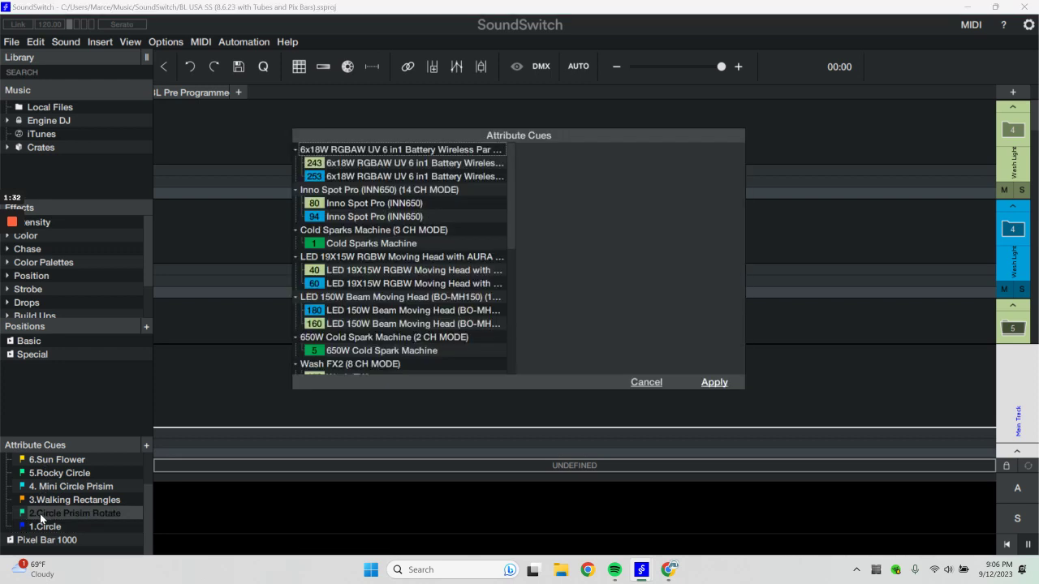
click(356, 349)
click(357, 337)
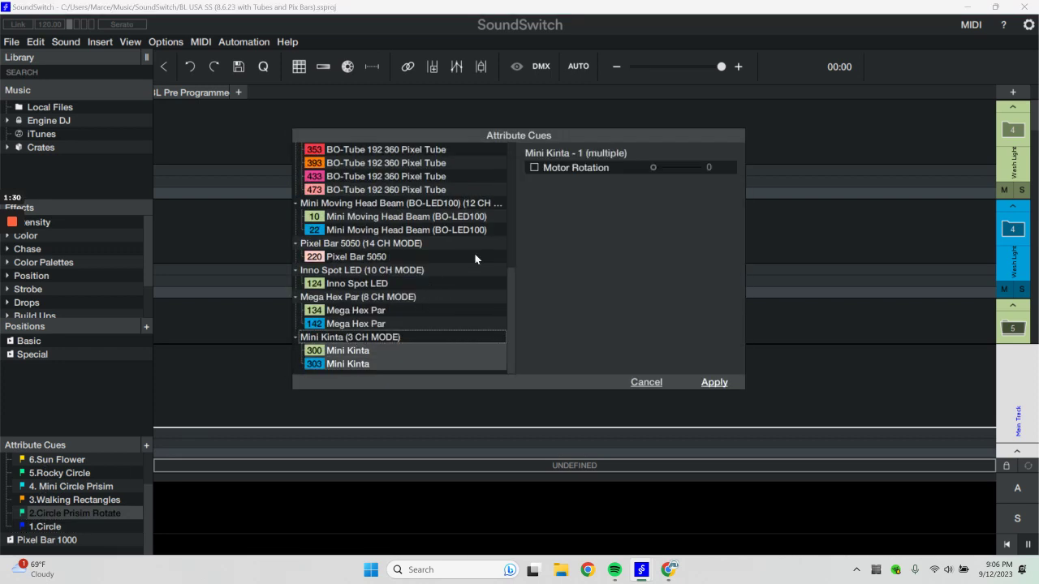
click(534, 168)
drag(653, 167, 678, 167)
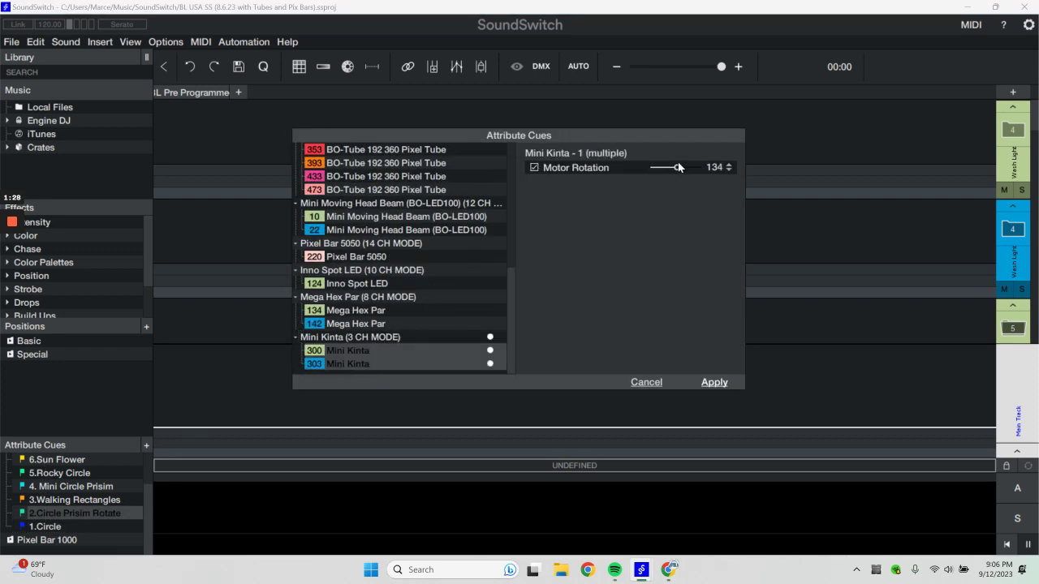
click(714, 384)
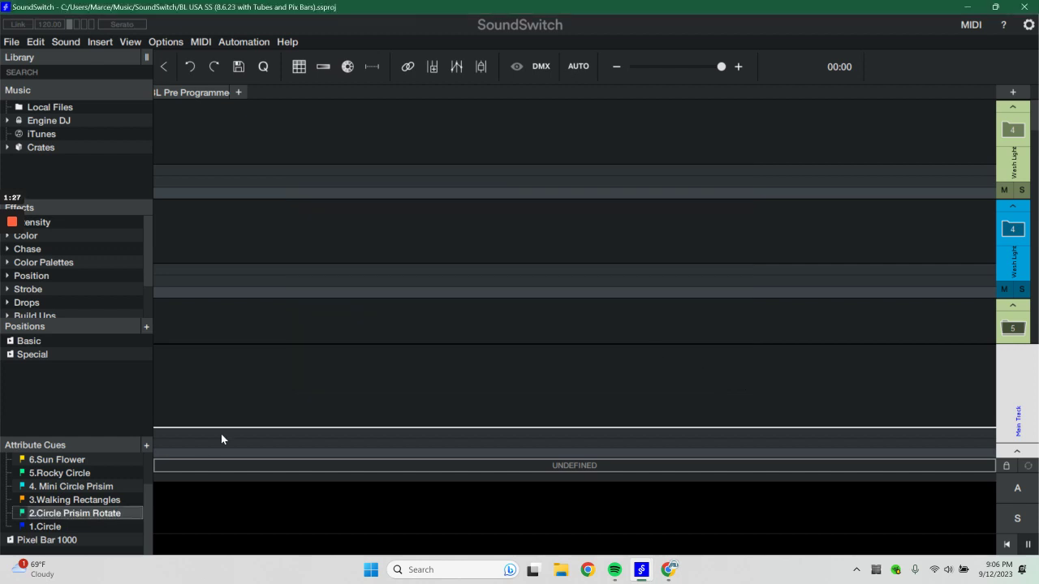
Enable Motor Rotation at 124 for the Mini Kinta group in 3.Walking Rectangles
click(77, 500)
double_click(73, 502)
scroll(381, 284, down, 10)
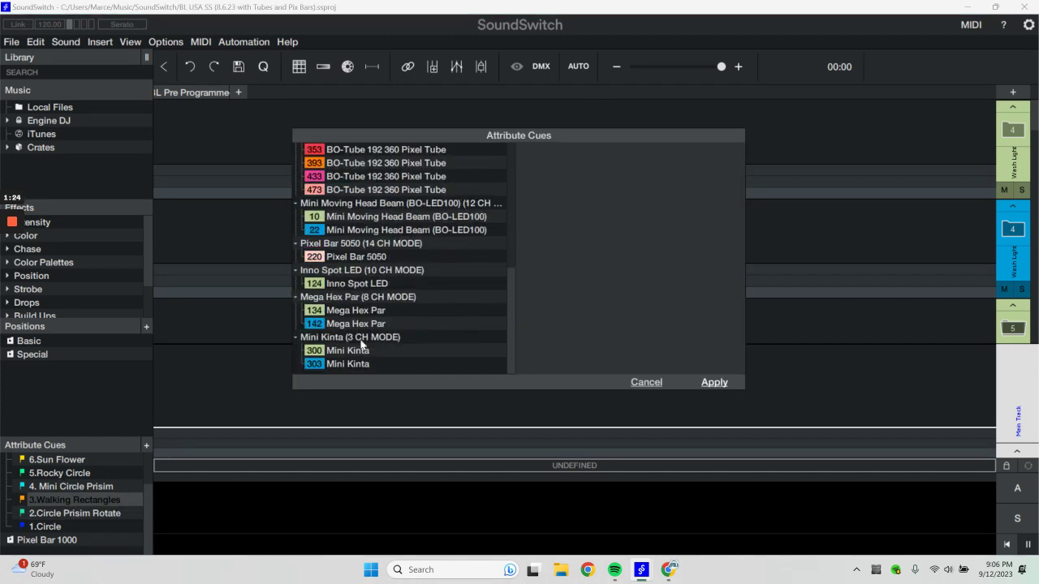
click(358, 338)
click(535, 168)
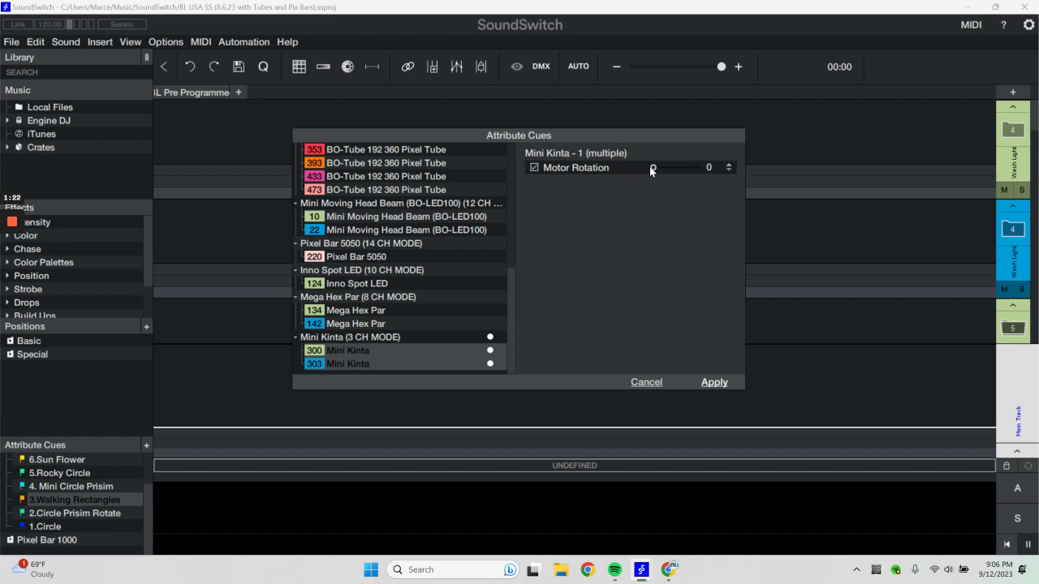
drag(653, 167, 675, 169)
click(714, 382)
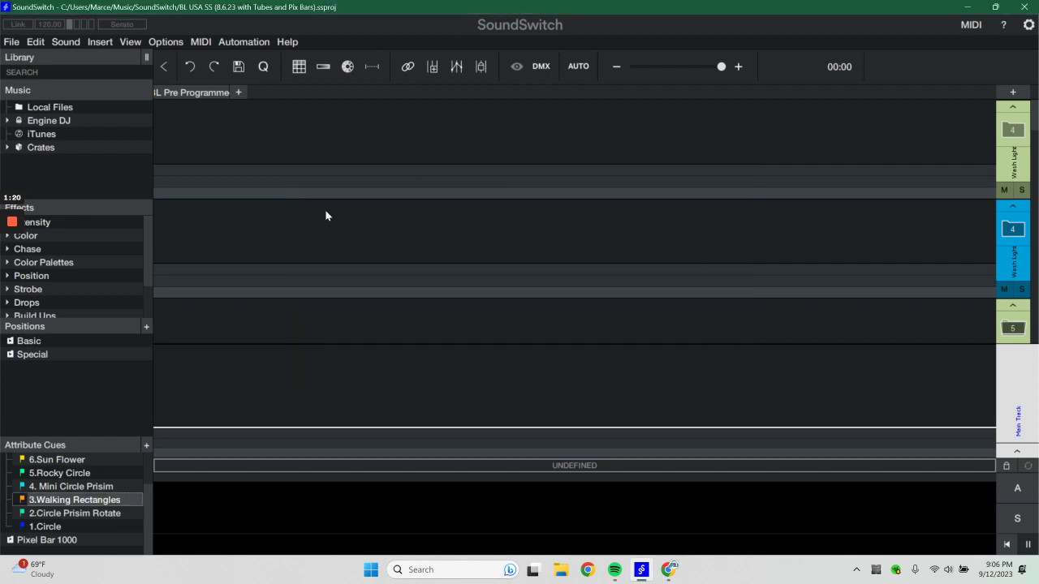
scroll(70, 487, up, 1)
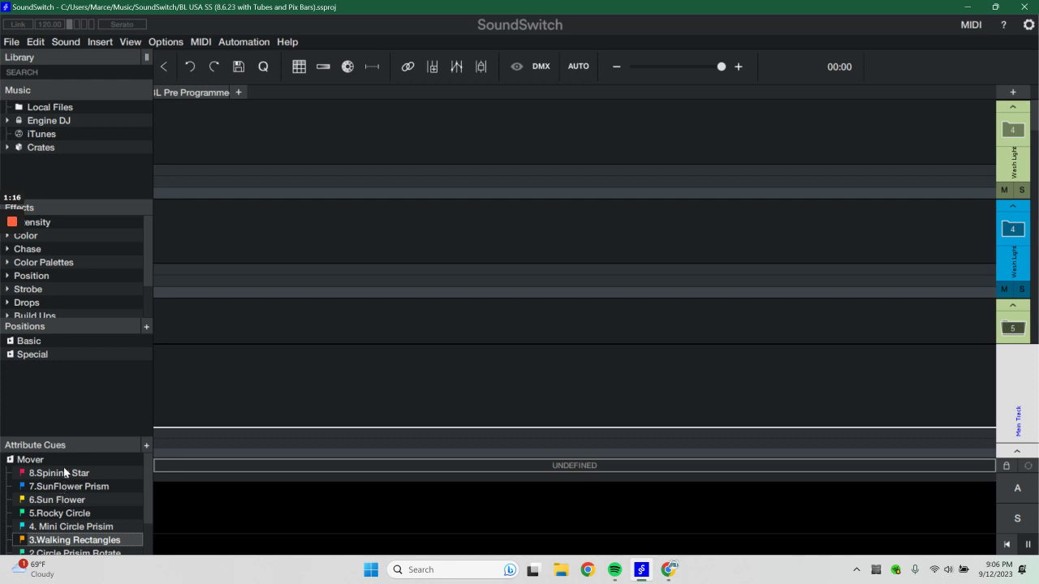
Load the Bank 1 Yellow & Orange color pulse autoloop and start it playing
click(1017, 491)
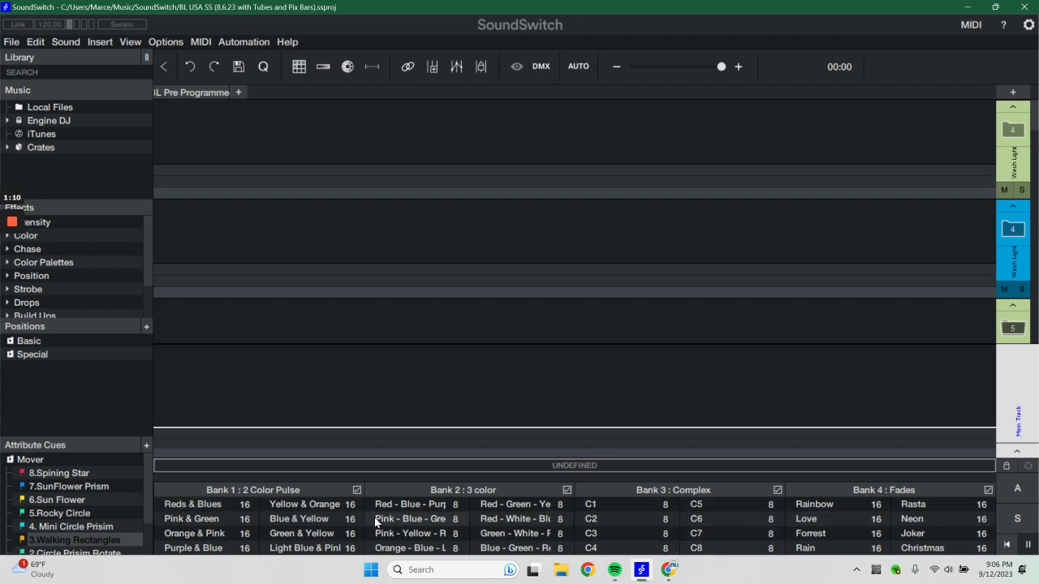
click(309, 506)
click(1029, 545)
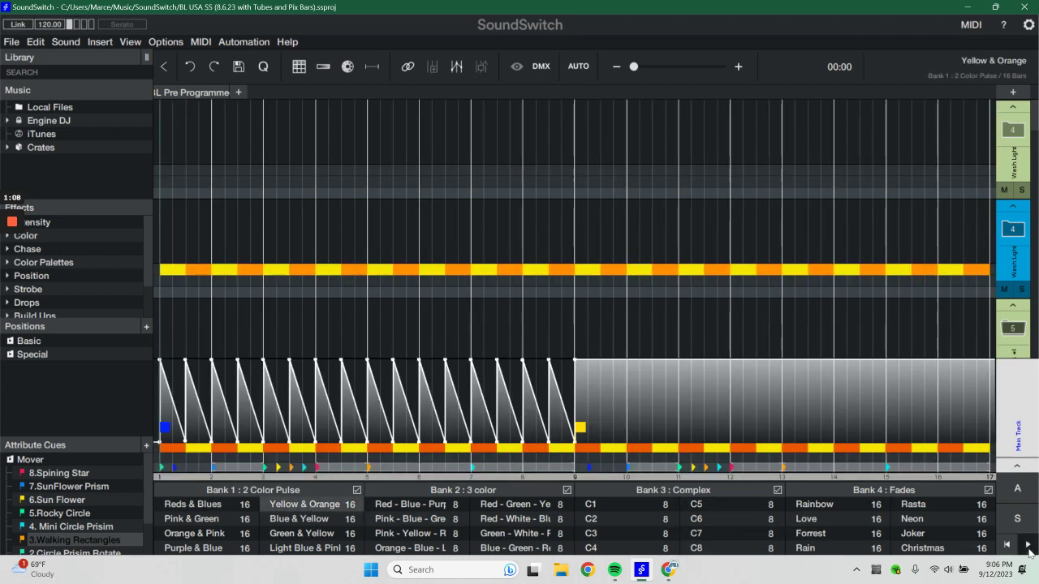